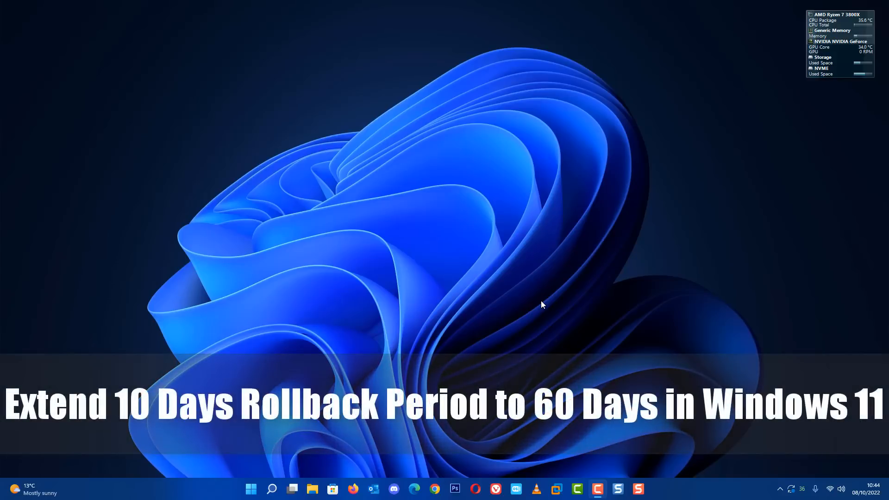
- Launch Settings from Start and go to the Windows Update page showing 22H2 available
key("super")
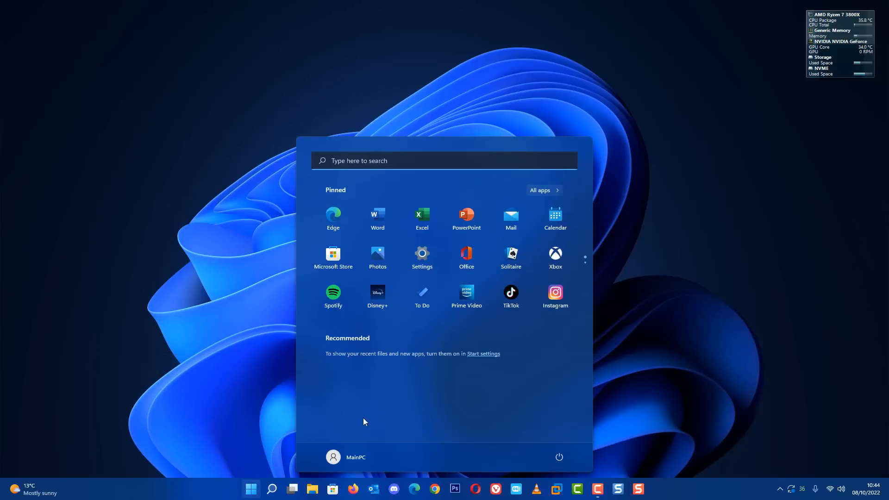
left_click(420, 259)
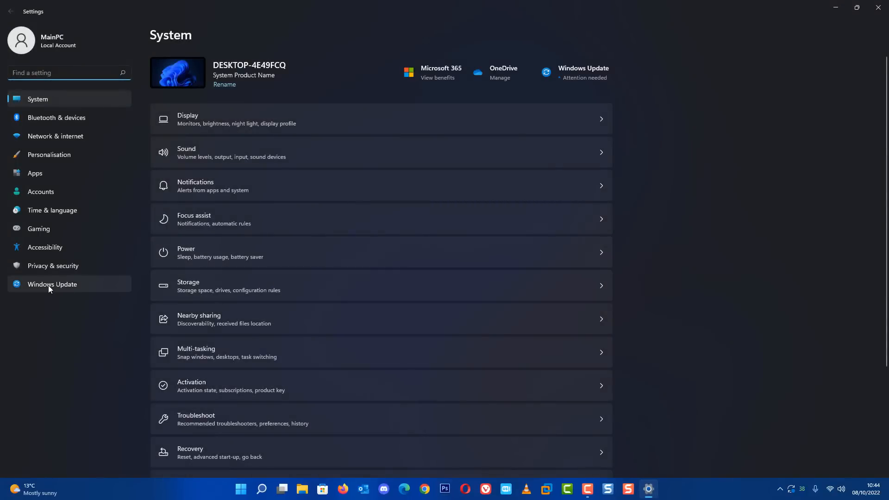
left_click(48, 285)
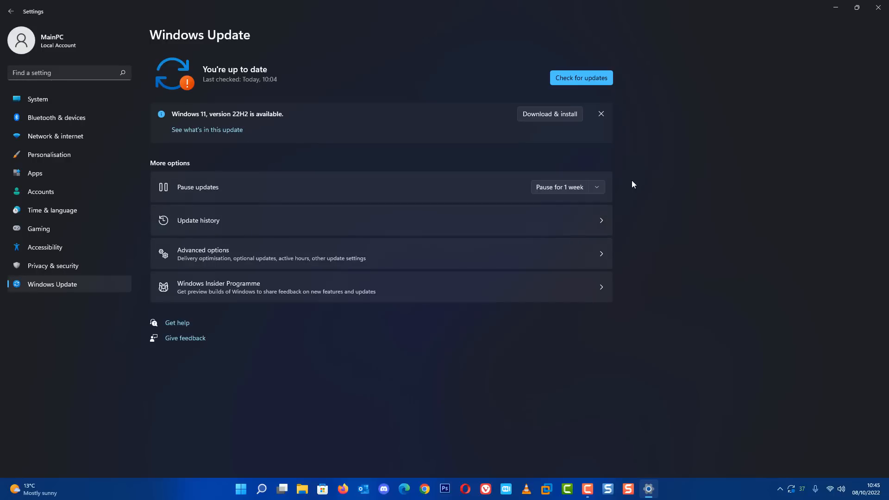
- Choose Download & install for 22H2 and accept the Software Licence Terms
left_click(555, 115)
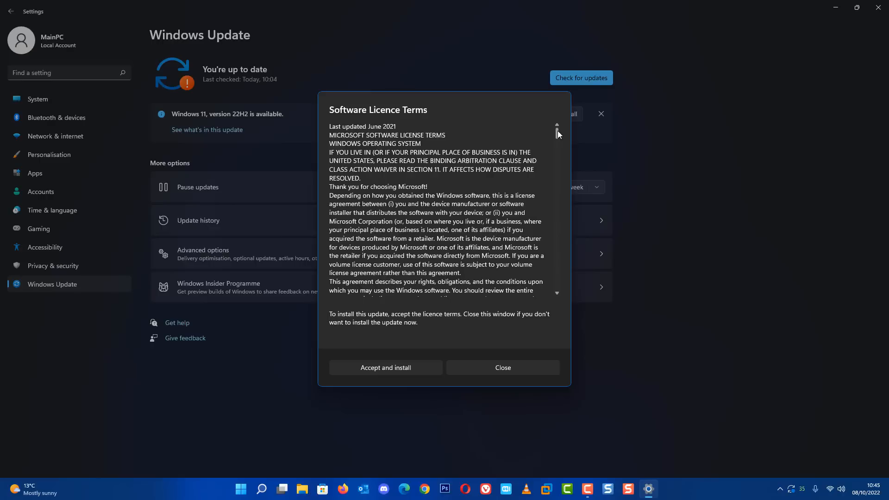
scroll(558, 130, "down", 5)
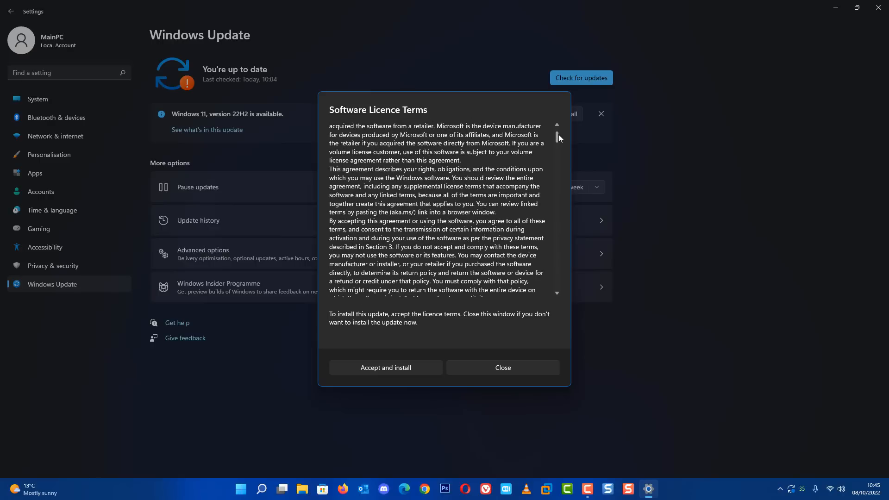
scroll(559, 136, "down", 2)
scroll(559, 135, "down", 2)
scroll(549, 190, "down", 2)
scroll(550, 208, "down", 2)
scroll(549, 223, "down", 2)
scroll(548, 240, "down", 2)
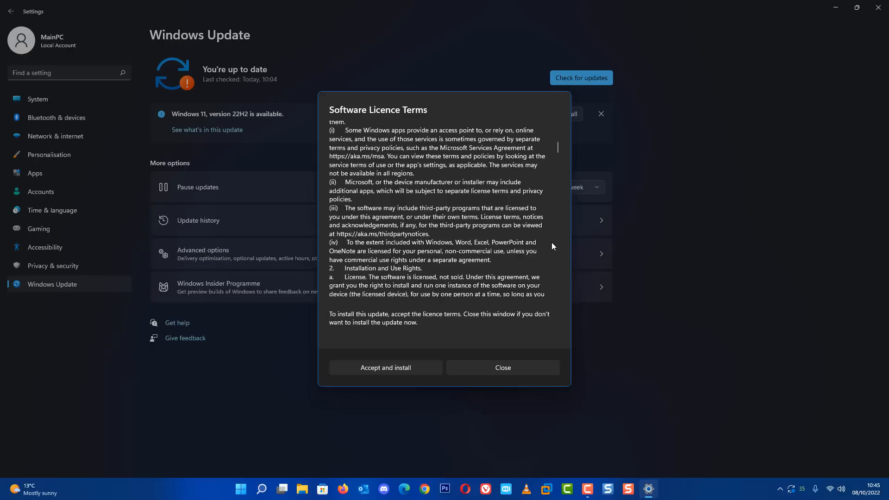
scroll(552, 246, "down", 2)
scroll(553, 255, "down", 2)
scroll(554, 265, "down", 2)
scroll(551, 267, "down", 3)
left_click(396, 370)
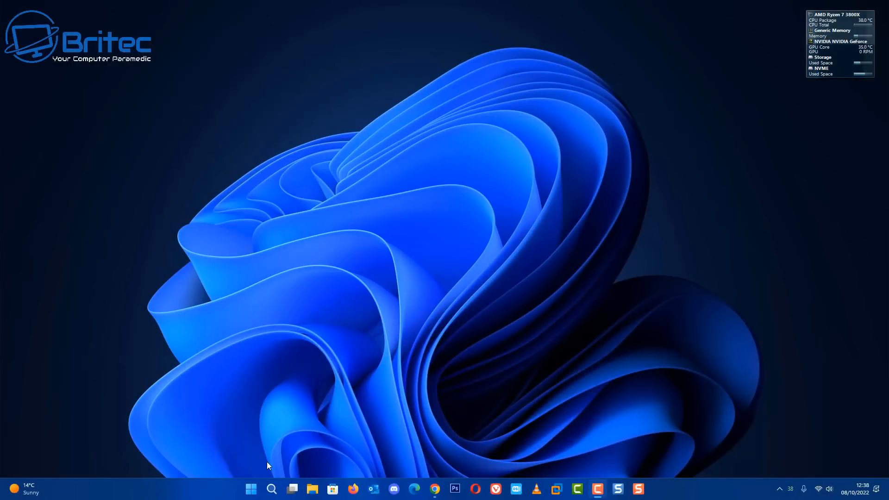
left_click(271, 488)
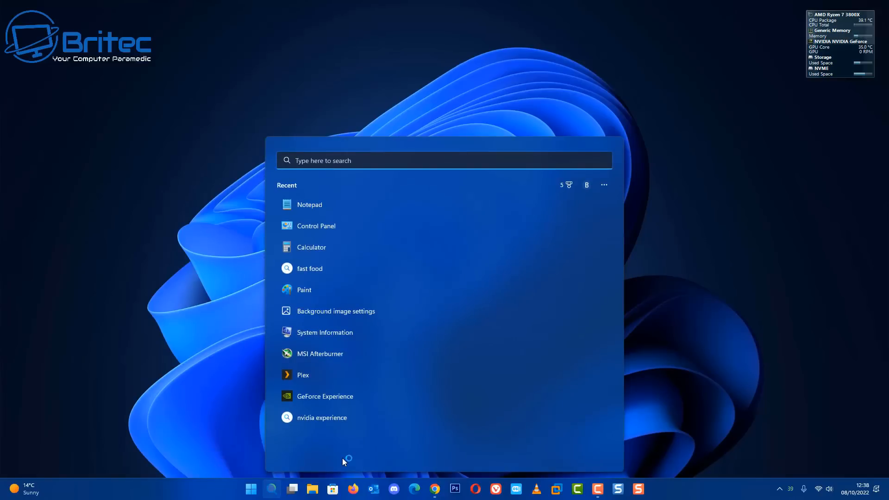
type("winver")
left_click(334, 236)
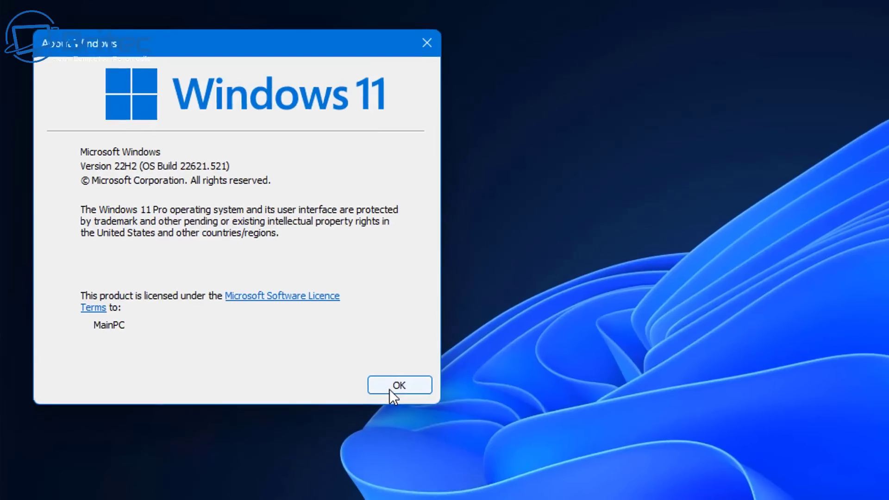
left_click(389, 389)
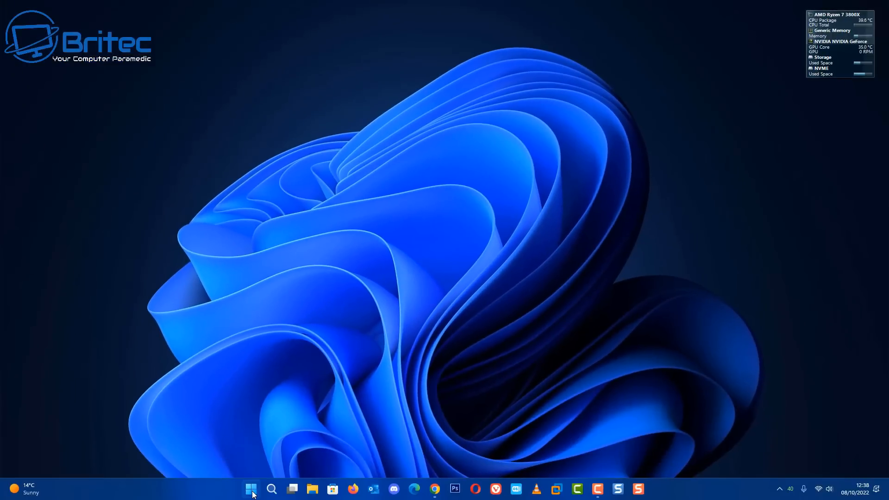
- Reopen Settings > Windows Update and check for updates, starting the .NET KB5017271 install
left_click(251, 490)
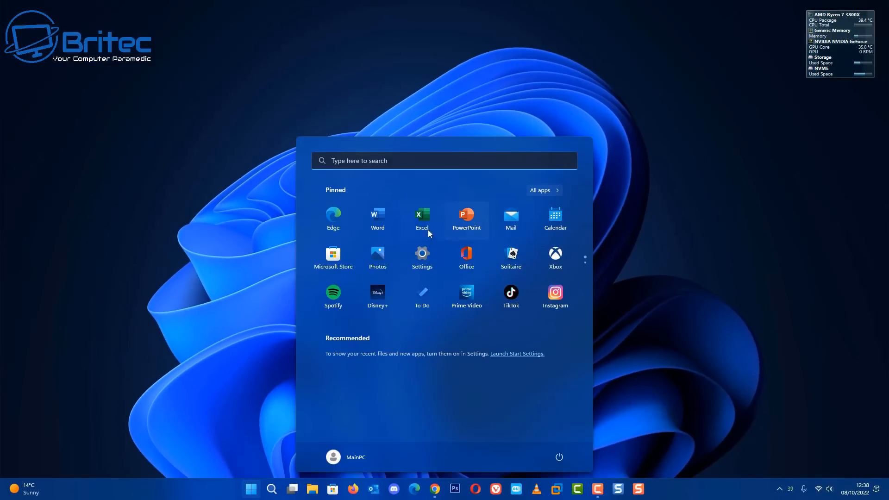
left_click(424, 257)
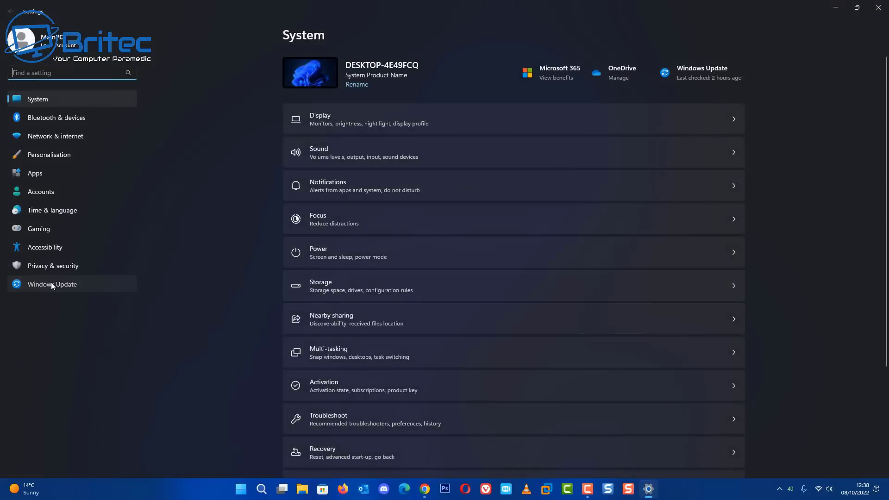
left_click(51, 283)
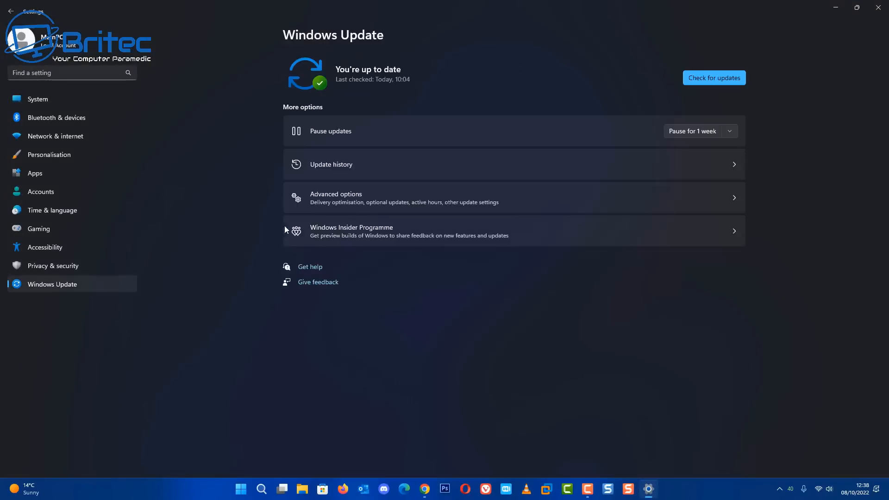
left_click(721, 81)
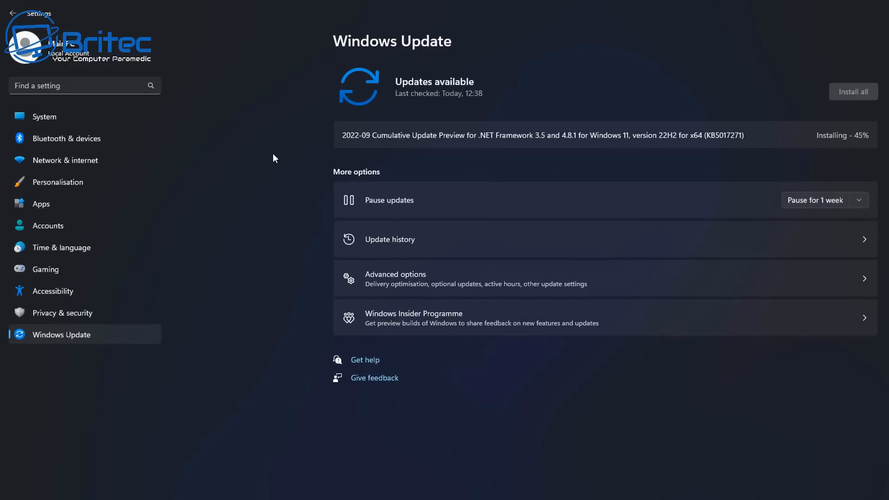
- Go to System > Recovery to see the go-back-to-previous-version option
left_click(55, 116)
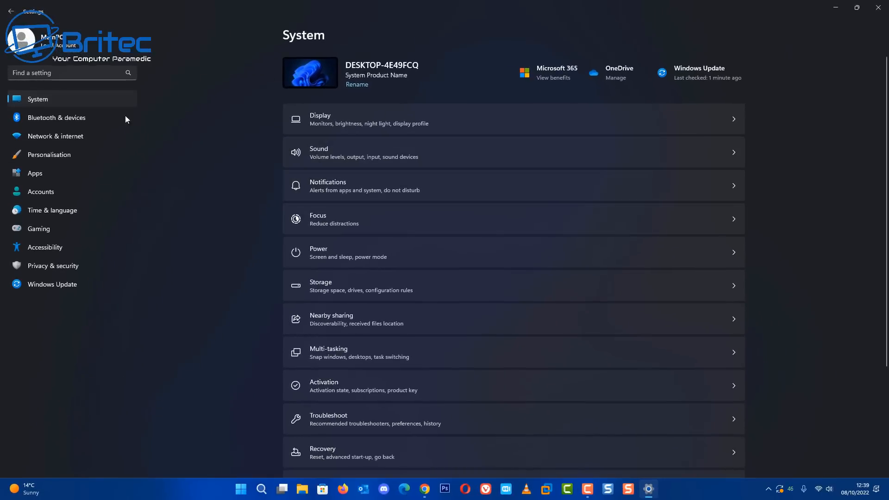
scroll(406, 318, "down", 4)
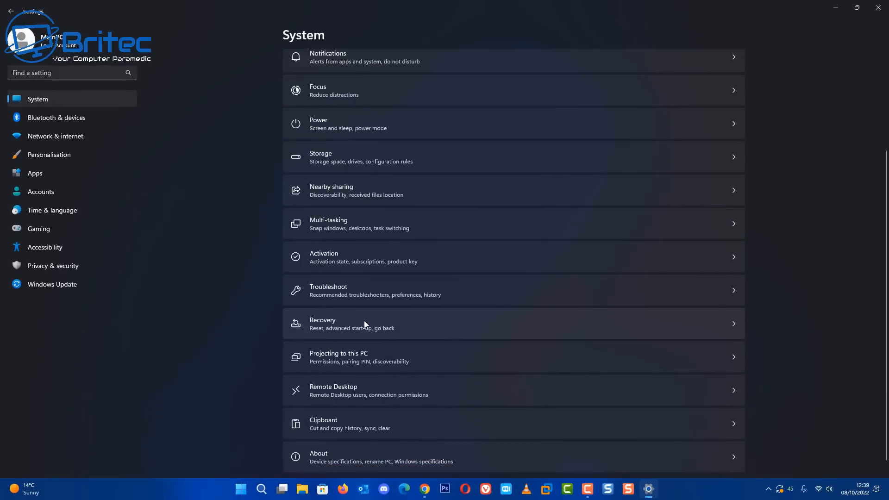
left_click(364, 324)
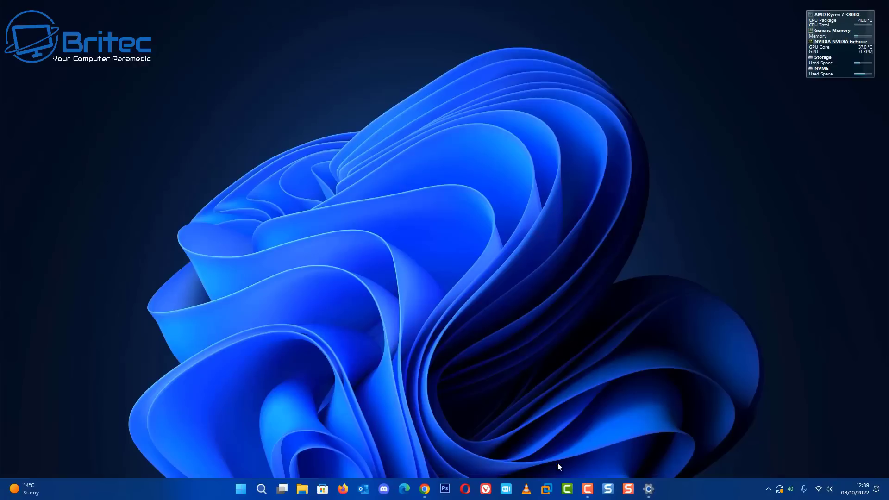
- Launch an administrator Command Prompt and run DISM /Online /Get-OSUninstallWindow, reporting 10 days
left_click(262, 488)
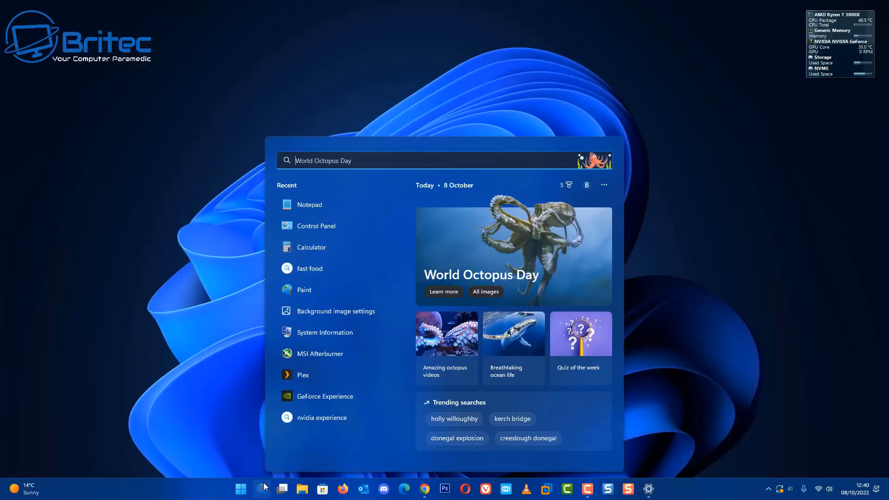
type("c")
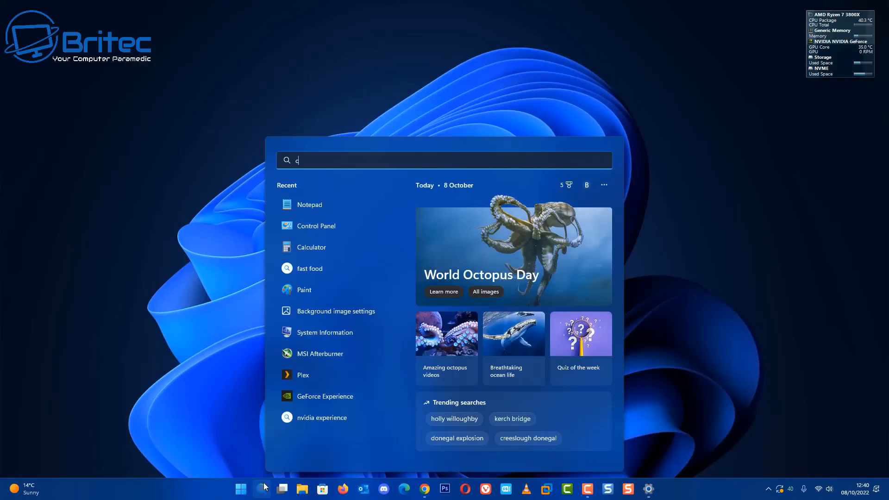
type("md")
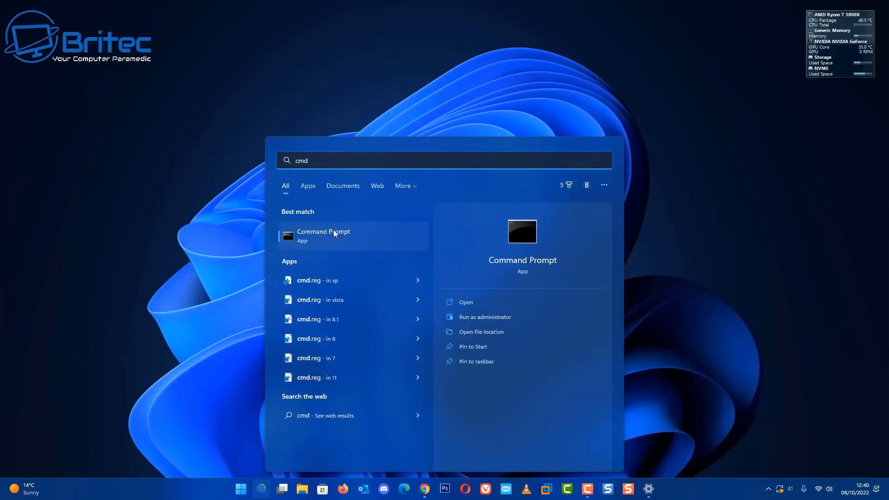
left_click(474, 315)
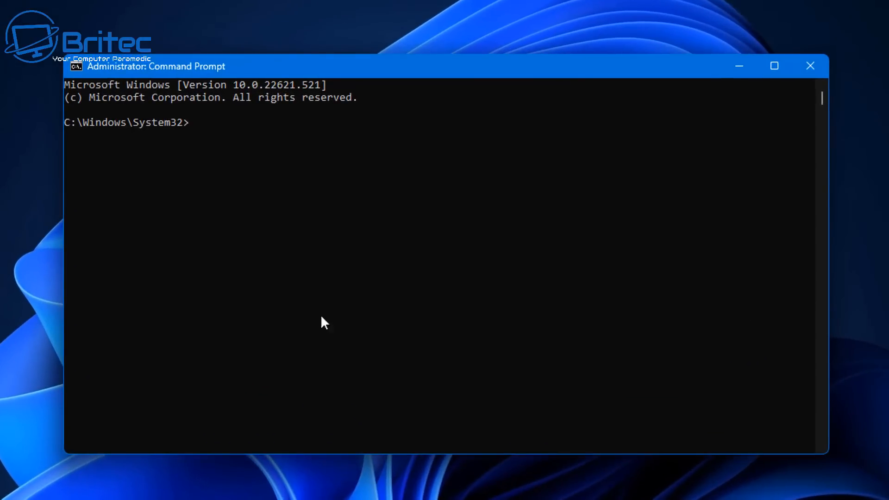
type("DISM /Online /Get-OSUninstallWindow")
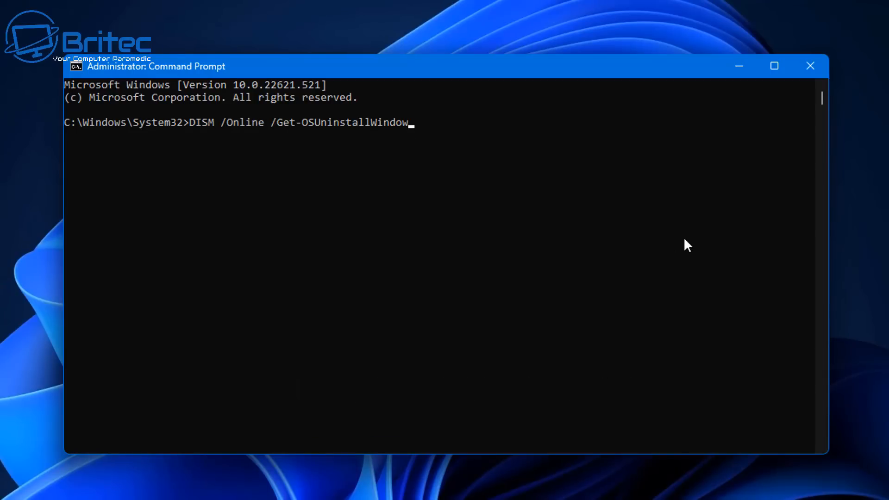
key("Return")
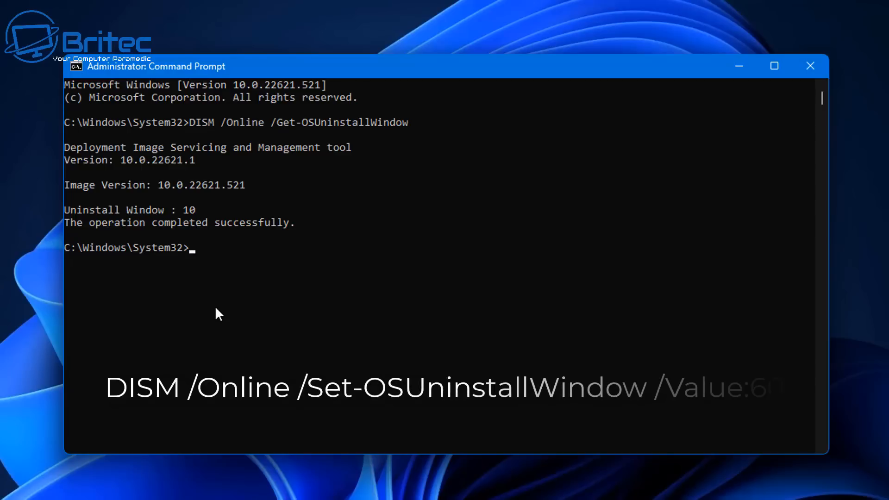
type("DISM /Online /Set-OSUninstallWindow /Value:60")
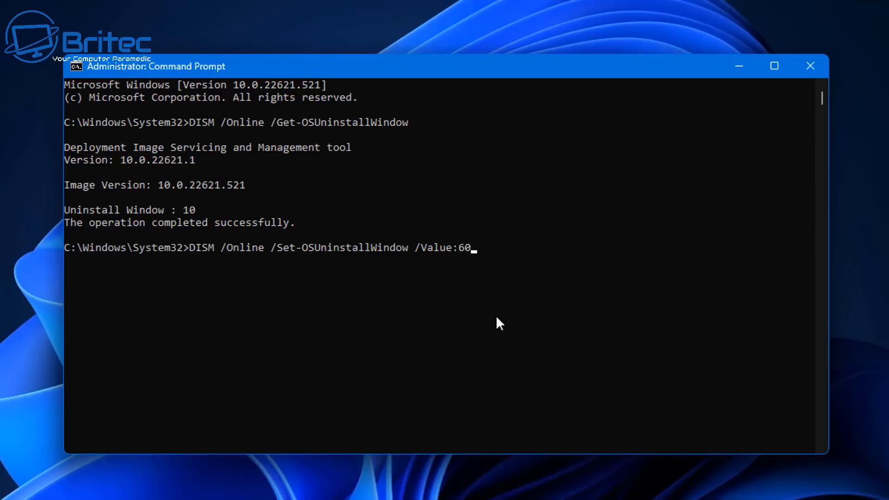
- Run DISM /Set-OSUninstallWindow /Value:60, then rerun the query to confirm 60 days
key("Return")
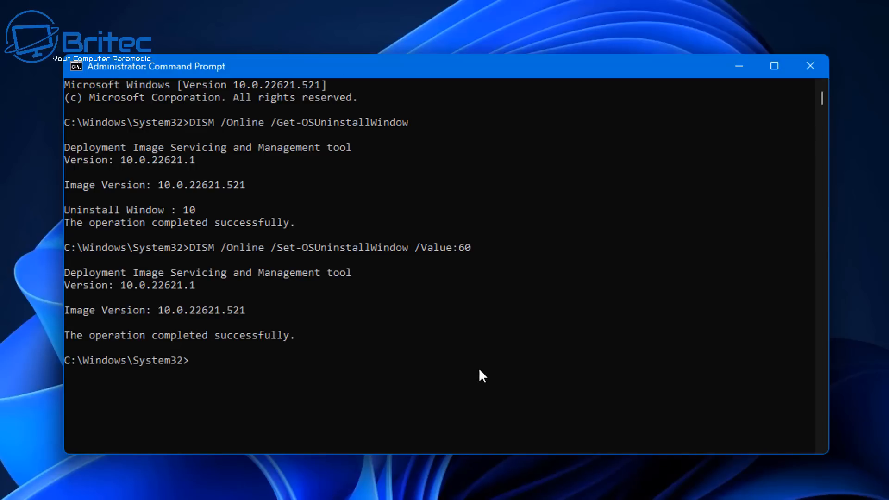
key("Up")
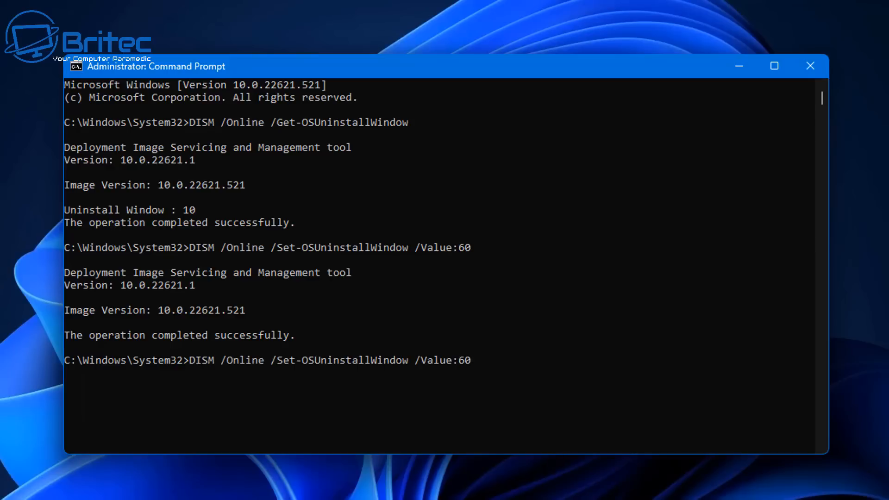
key("Up")
key("Return")
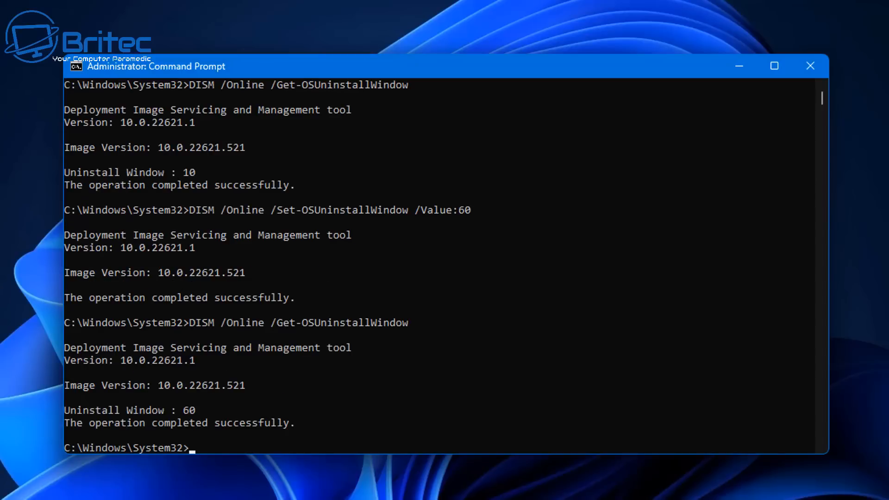
scroll(567, 386, "down", 1)
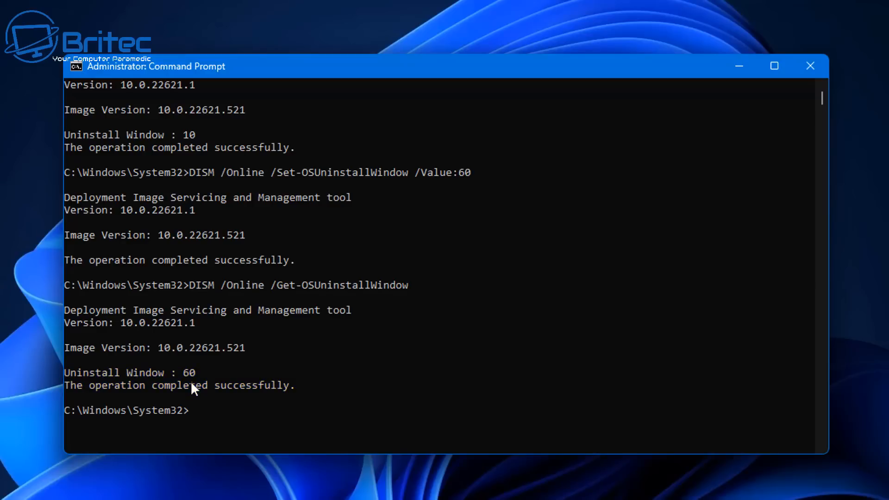
- Close Command Prompt and view Microsoft's Download Windows 11 page in Chrome
left_click(809, 68)
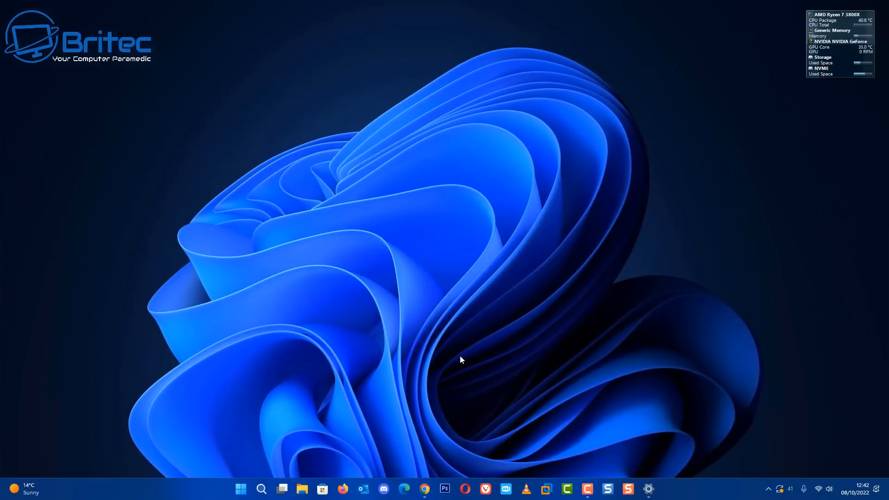
left_click(649, 489)
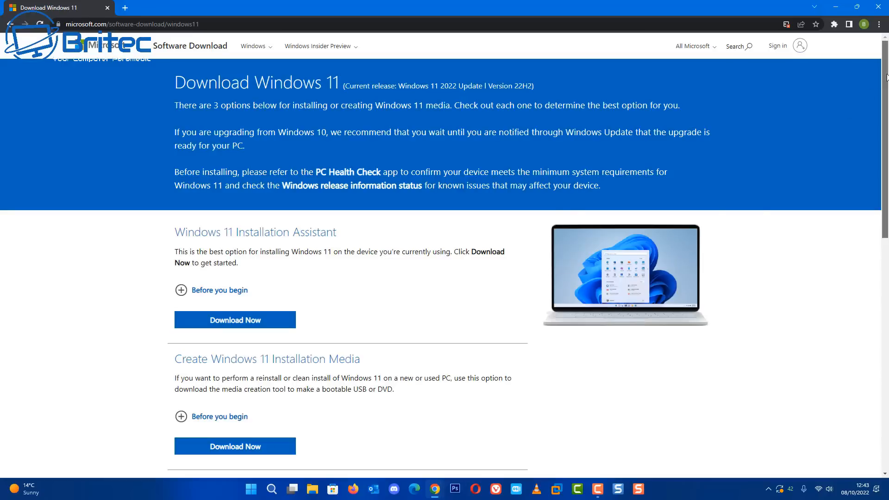
left_click_drag(887, 78, 887, 209)
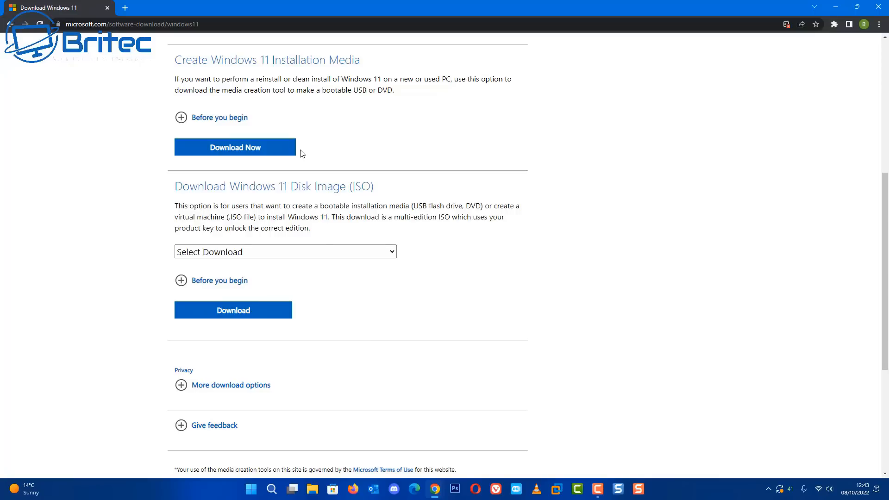
left_click(879, 8)
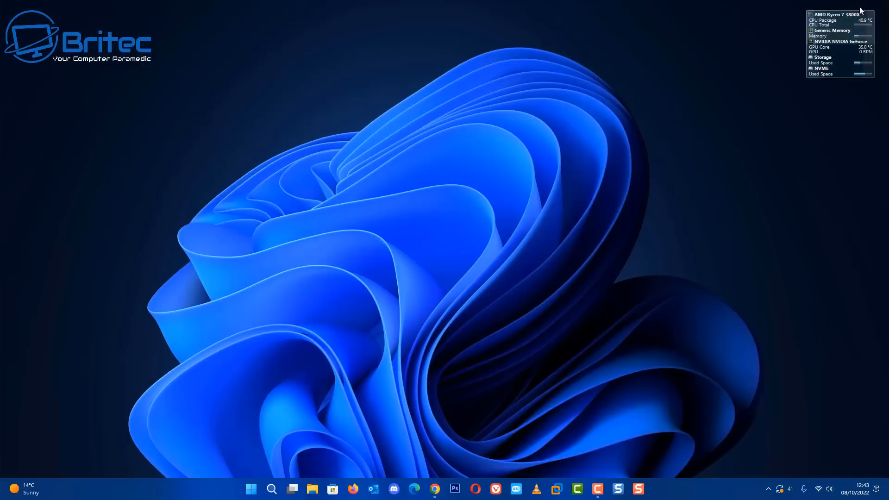